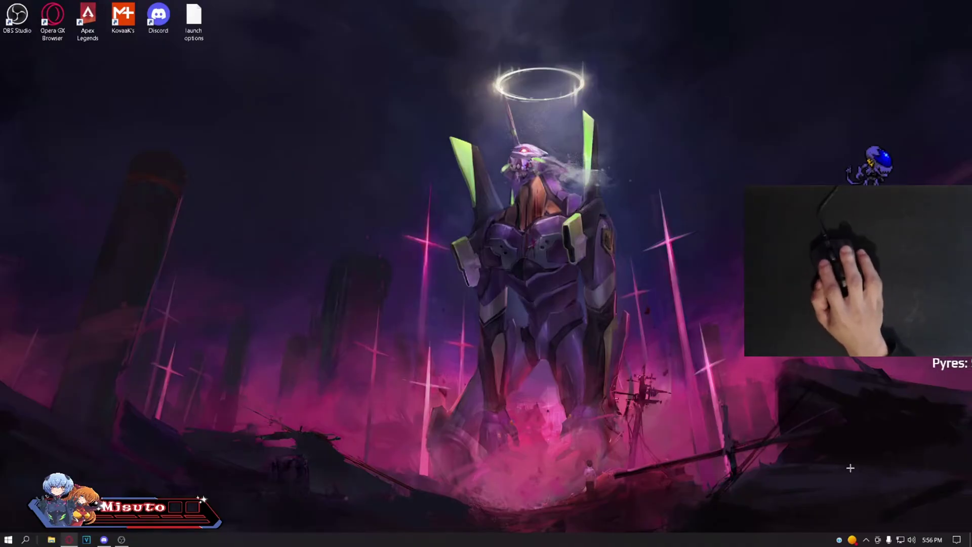
# Launch NVIDIA Control Panel from Windows search and start creating a custom resolution
pyautogui.click(868, 539)
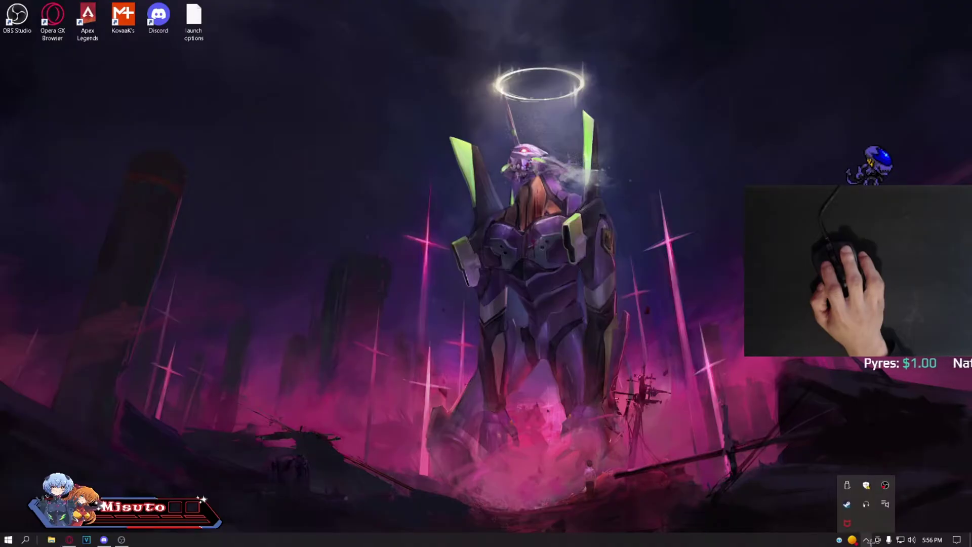
pyautogui.click(870, 539)
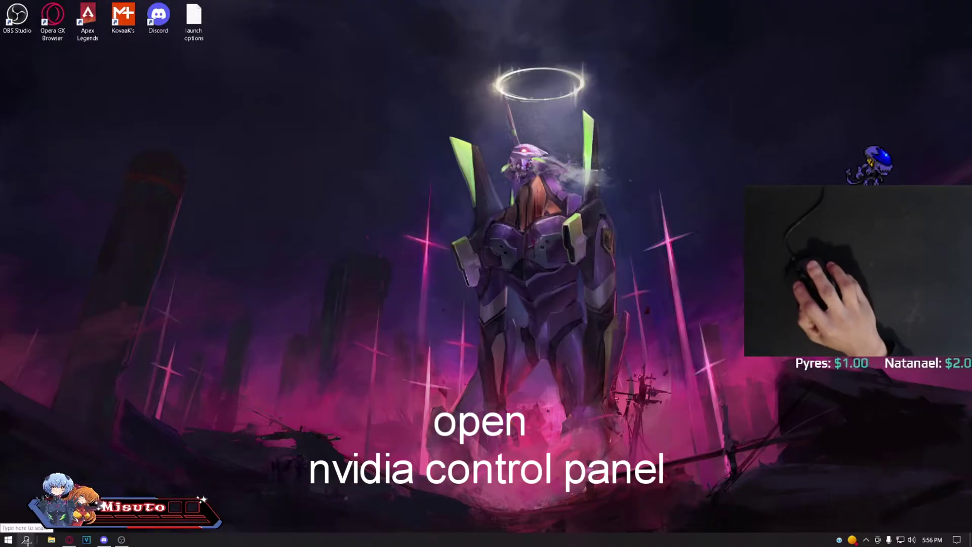
pyautogui.click(27, 541)
pyautogui.write('n')
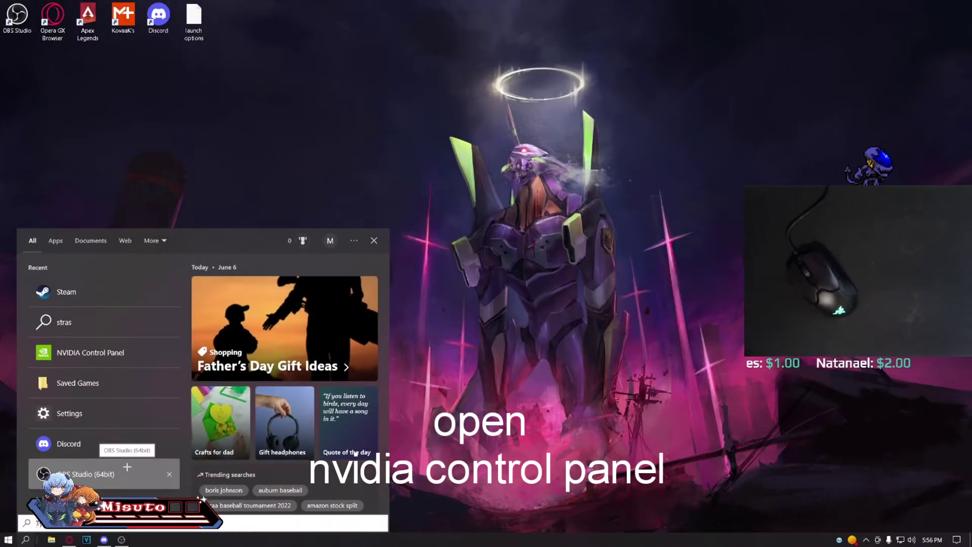
pyautogui.write('vidia')
pyautogui.press('Return')
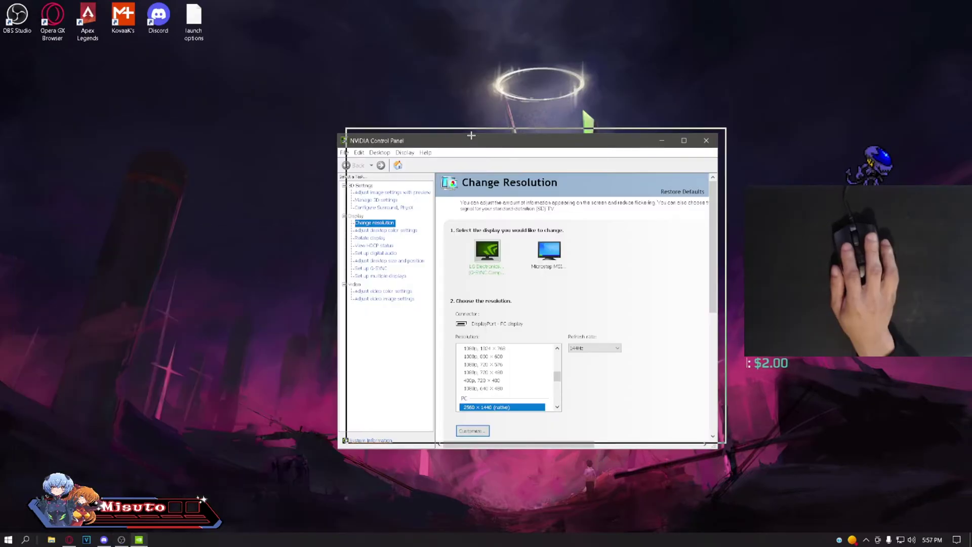
pyautogui.click(482, 426)
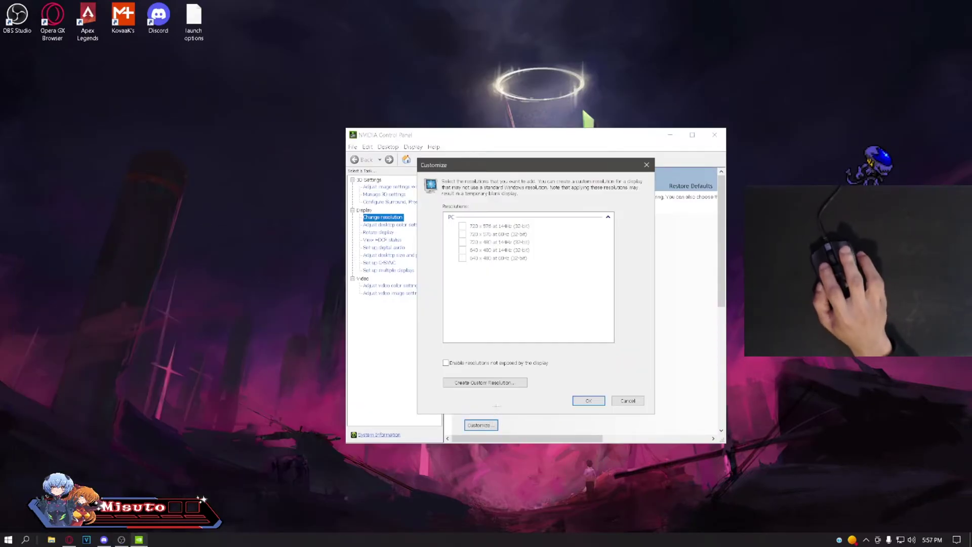
pyautogui.click(485, 382)
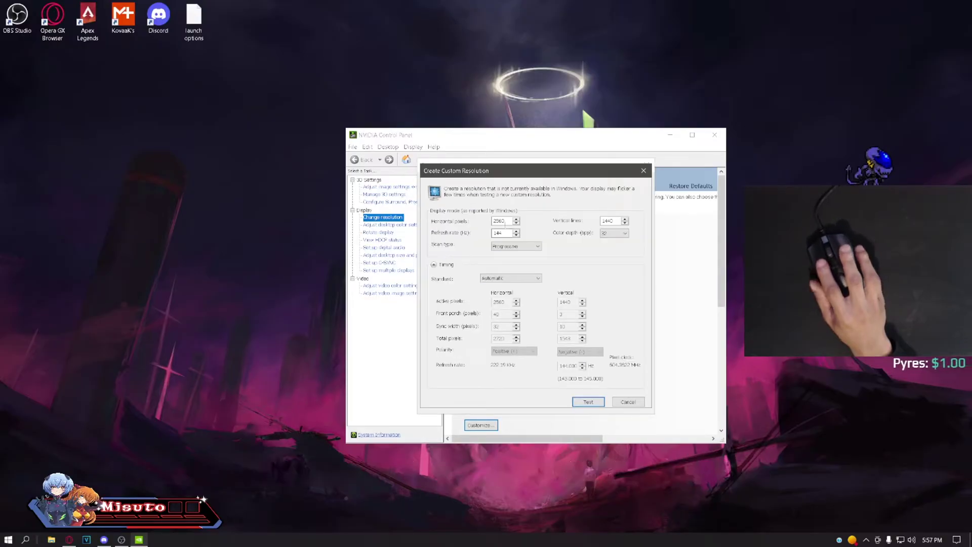
# Test a 1920x1440 custom resolution, find it already exists, and close the customization dialogs
pyautogui.doubleClick(508, 219)
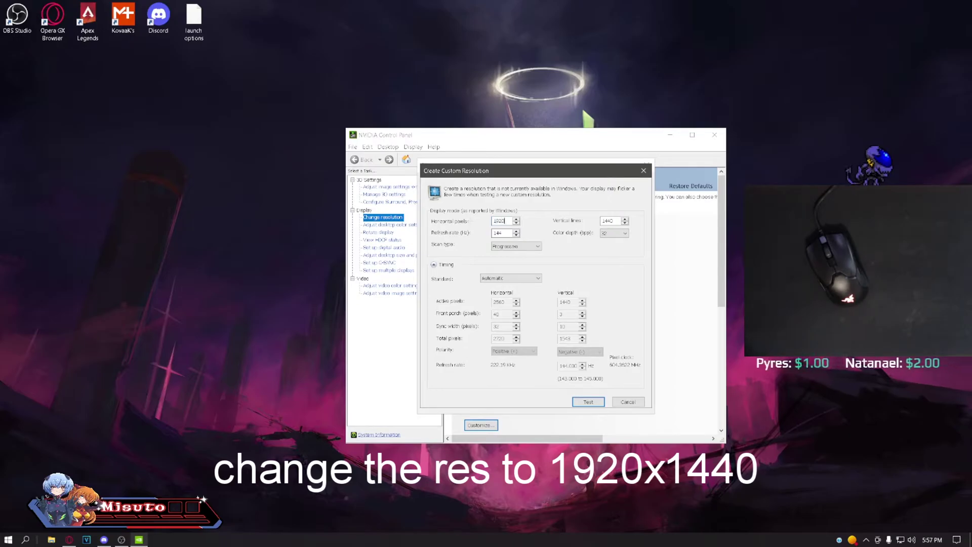
pyautogui.write('1920')
pyautogui.doubleClick(608, 220)
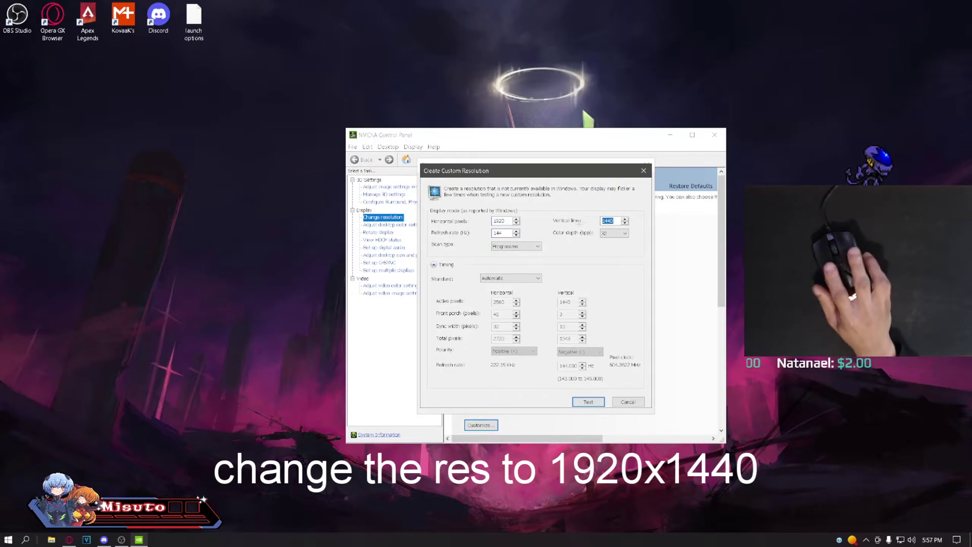
pyautogui.write('14')
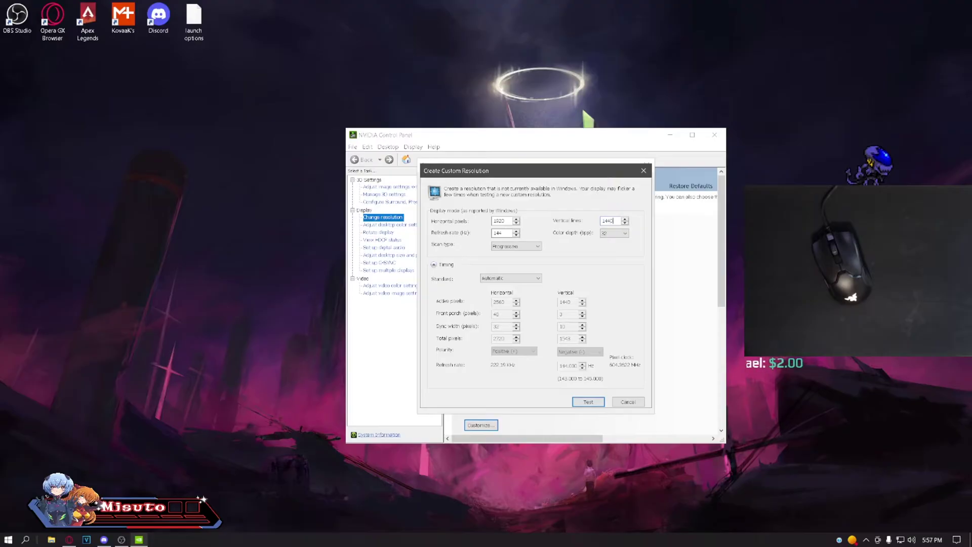
pyautogui.click(589, 402)
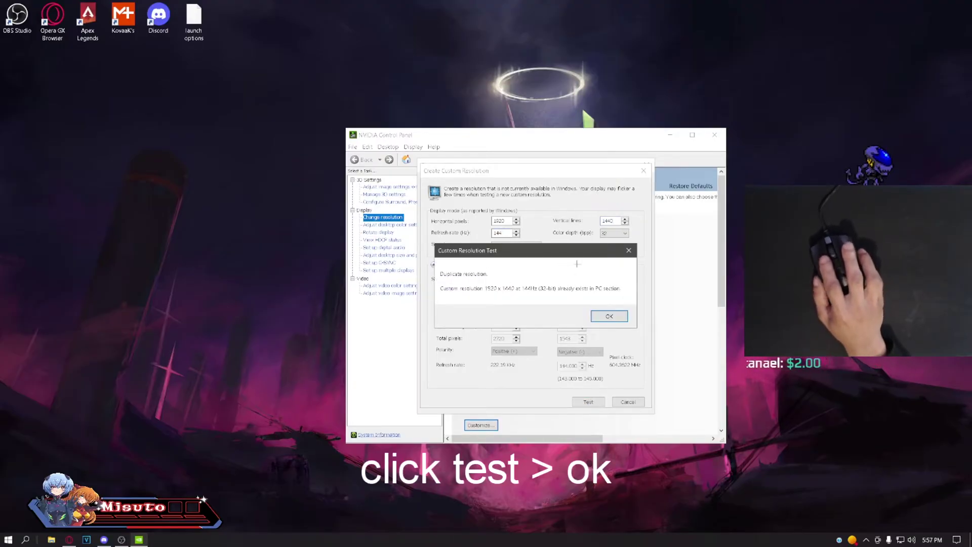
pyautogui.click(608, 316)
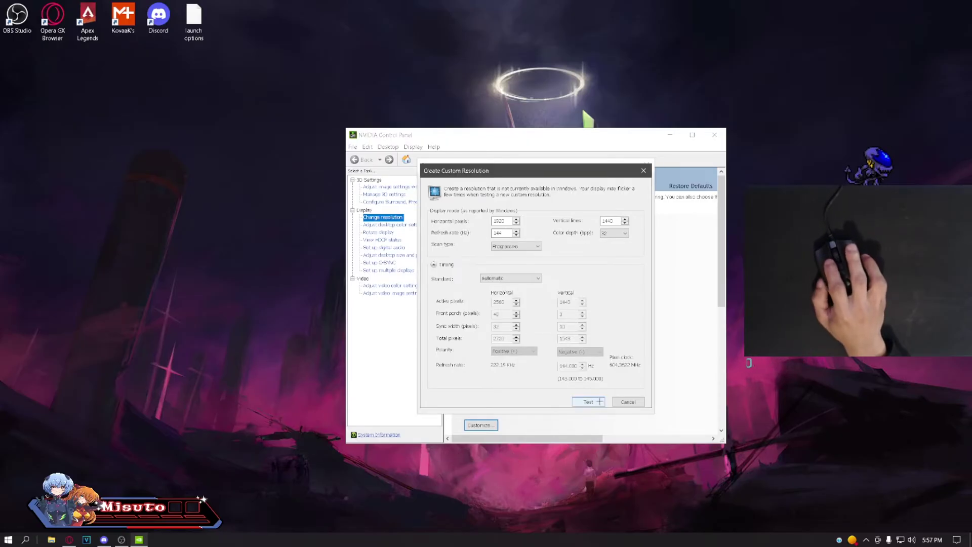
pyautogui.click(614, 403)
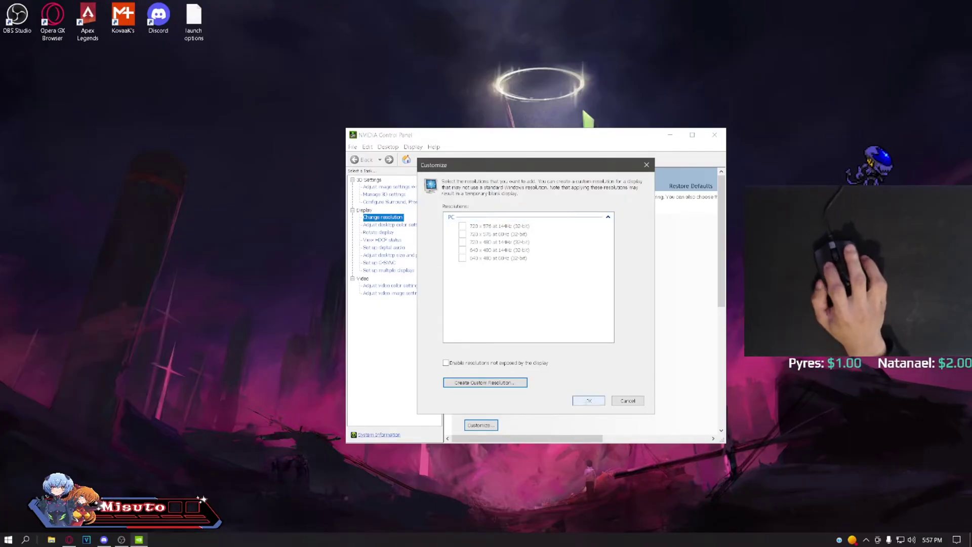
pyautogui.click(587, 400)
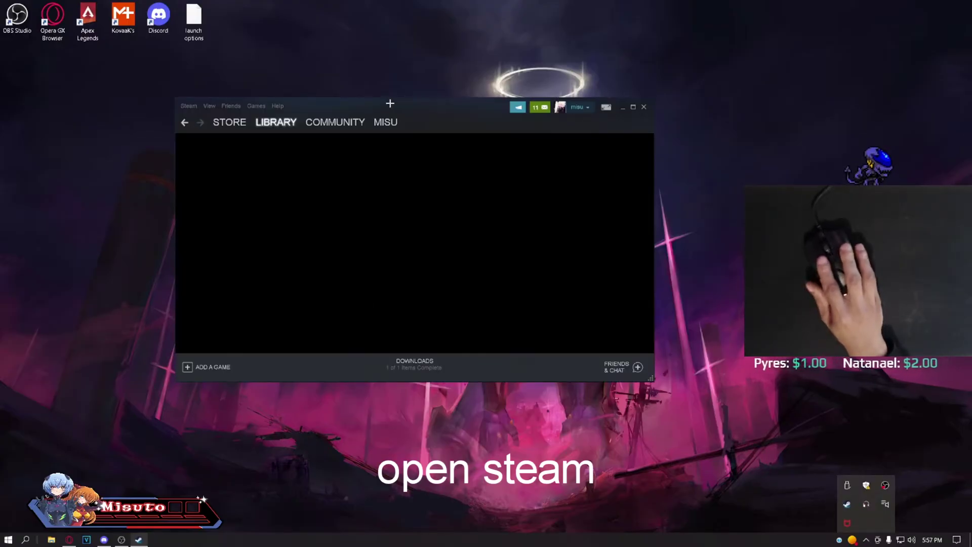
# Show Apex Legends' properties in Steam and start opening the launch options text file from the desktop
pyautogui.rightClick(311, 226)
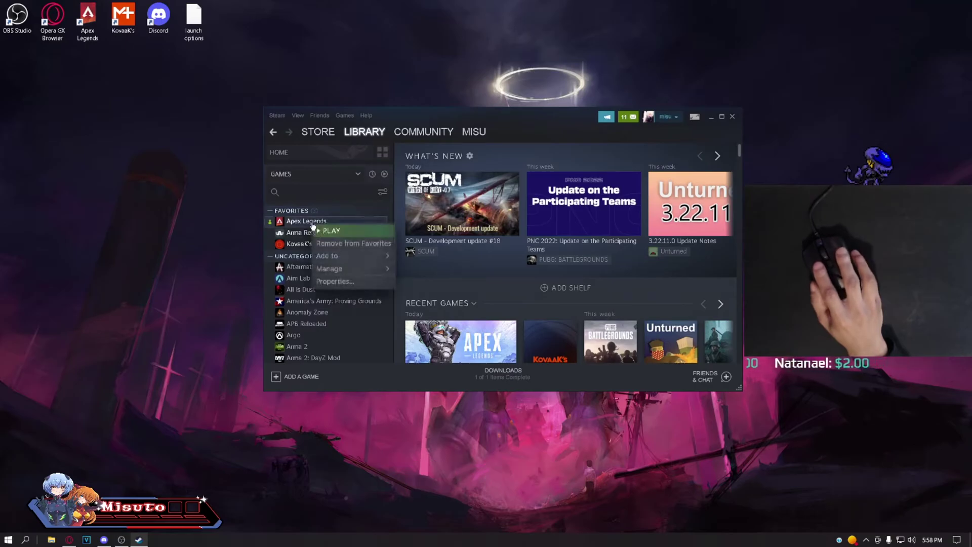
pyautogui.click(346, 282)
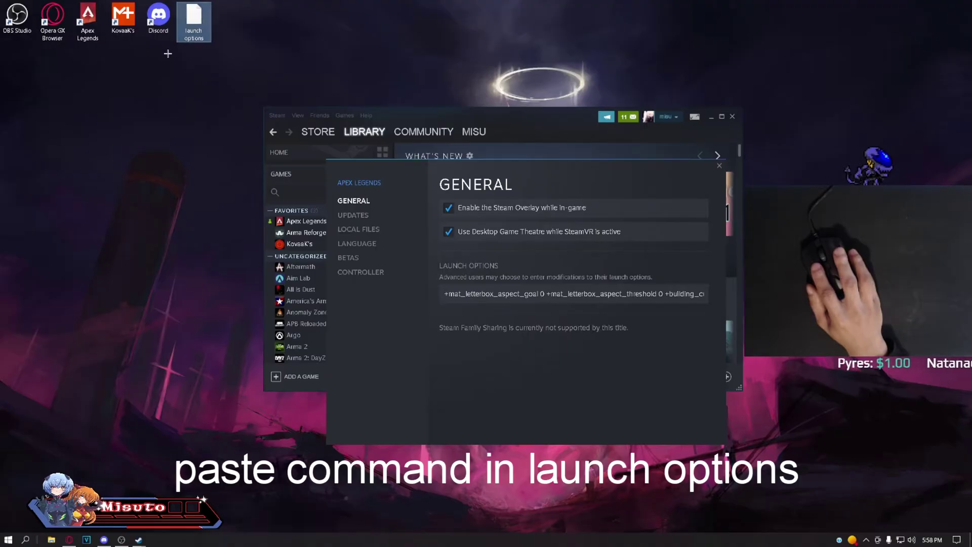
pyautogui.doubleClick(194, 21)
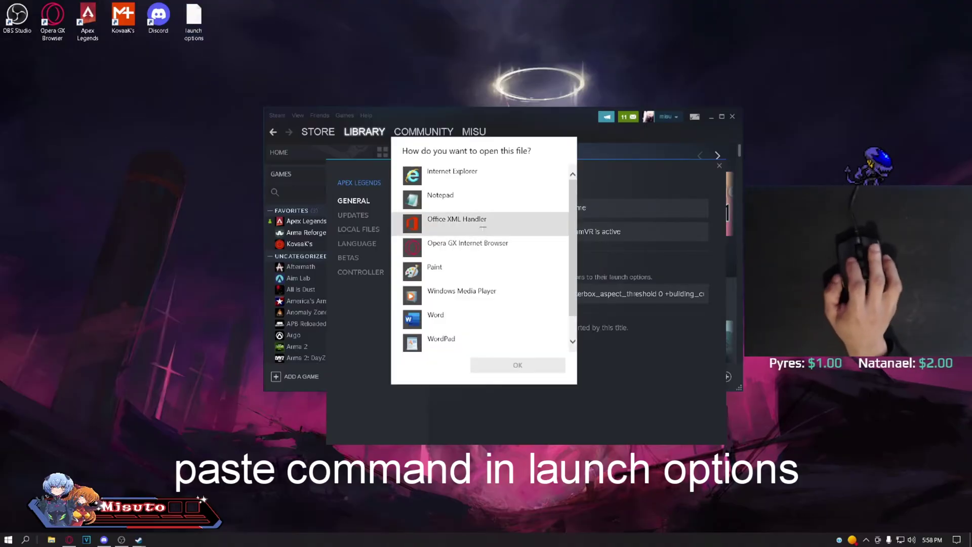
# View the launch options line in Notepad and compare it against Apex Legends' Steam launch options
pyautogui.click(442, 198)
pyautogui.click(502, 368)
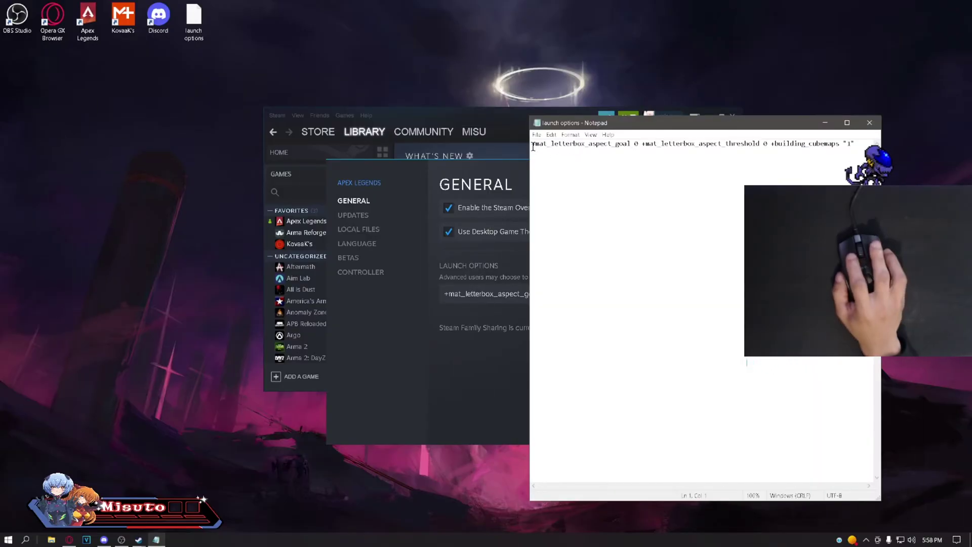
pyautogui.moveTo(532, 145); pyautogui.dragTo(856, 144)
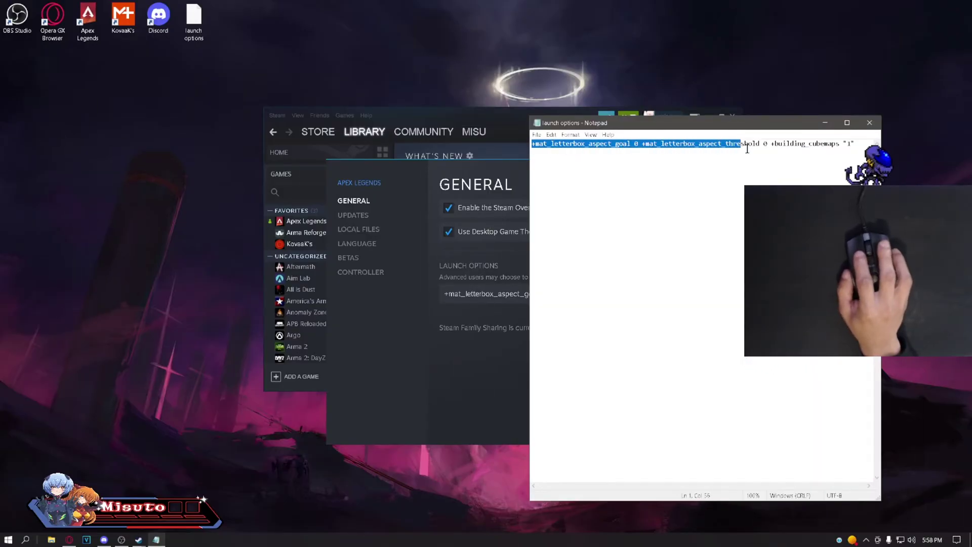
pyautogui.click(469, 301)
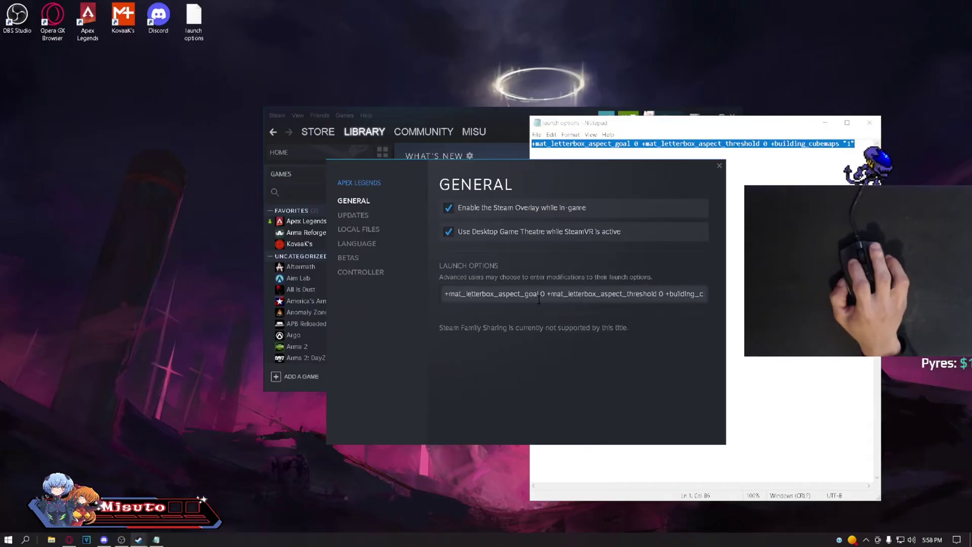
# Close the launch options notes and Steam properties, then bring up File Explorer
pyautogui.click(869, 122)
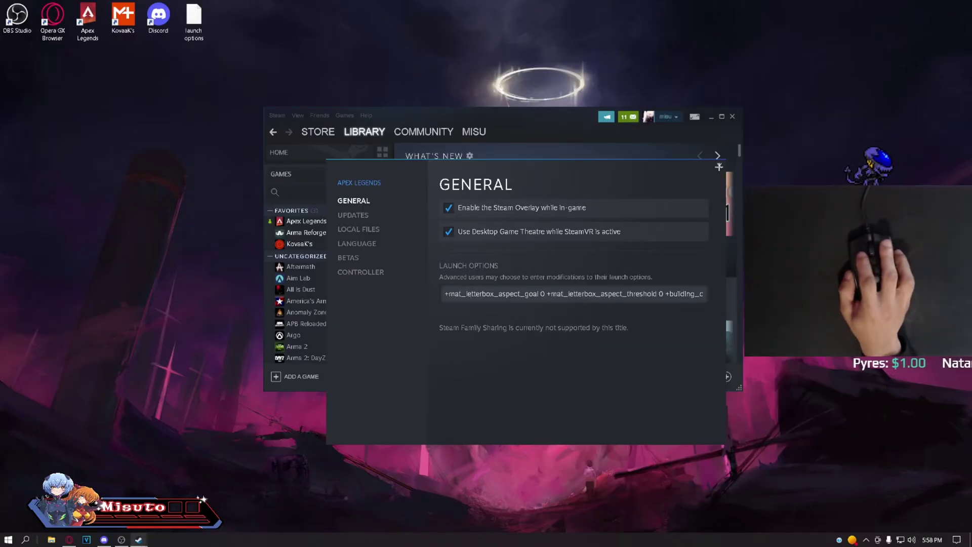
pyautogui.click(719, 167)
pyautogui.moveTo(499, 113); pyautogui.dragTo(512, 85)
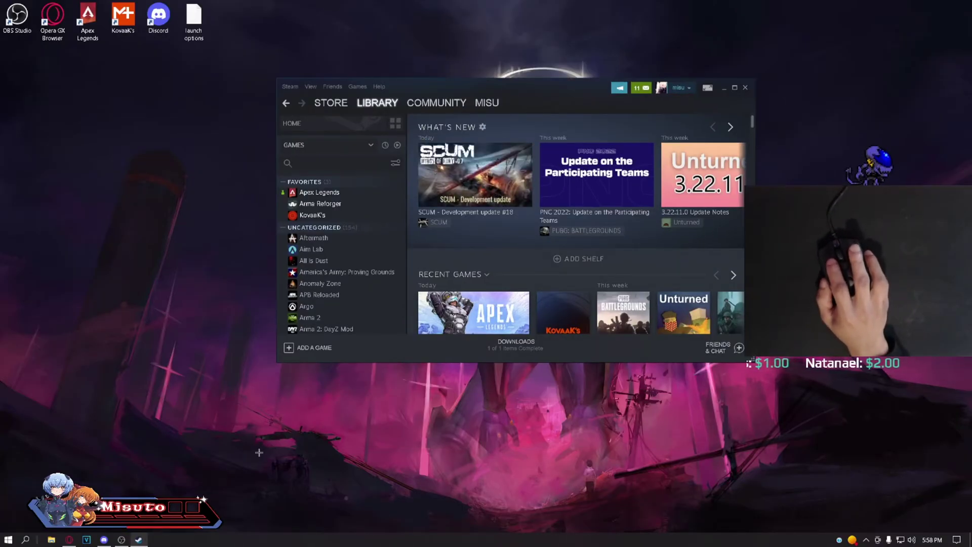
pyautogui.click(51, 539)
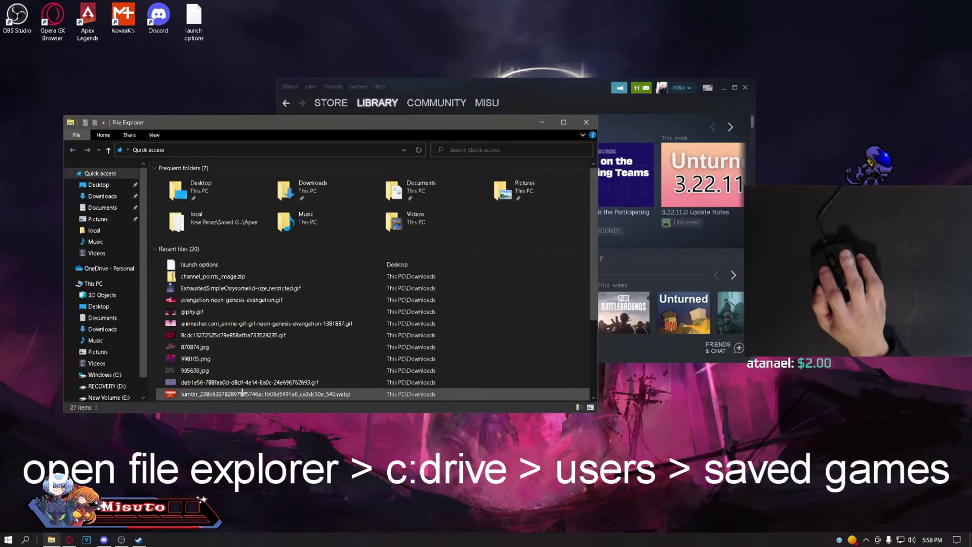
# Browse C: > Users > profile > Saved Games > Respawn > Apex > local and open videoconfig.txt in Notepad
pyautogui.click(118, 376)
pyautogui.doubleClick(198, 303)
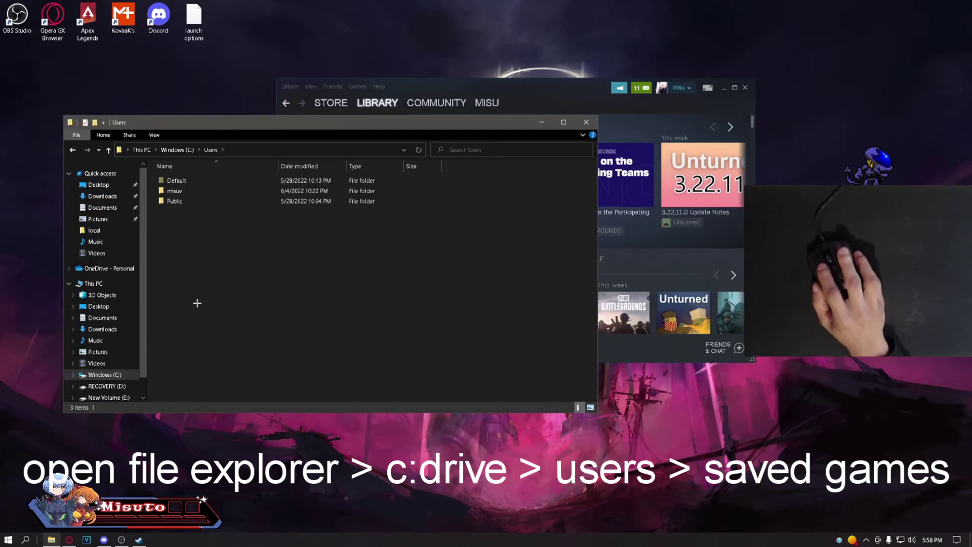
pyautogui.doubleClick(182, 191)
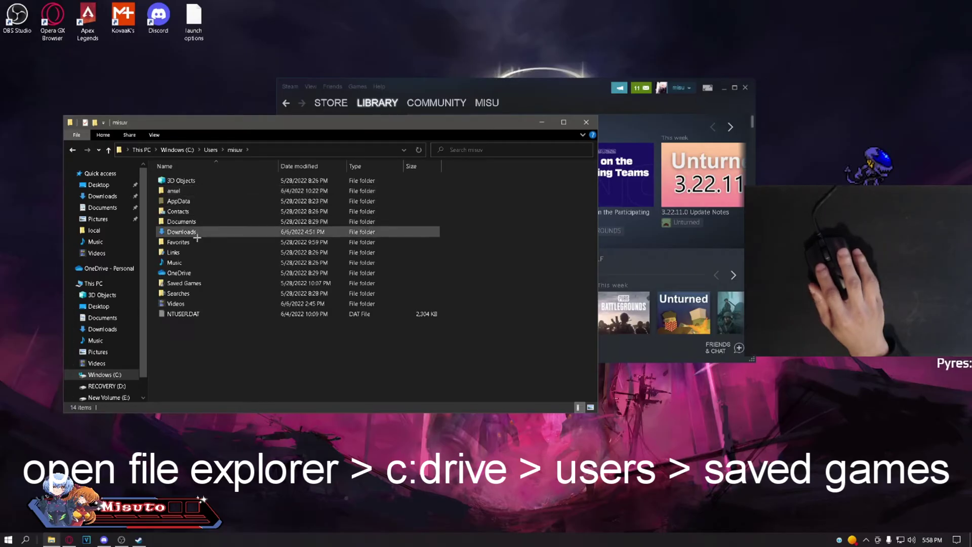
pyautogui.doubleClick(203, 284)
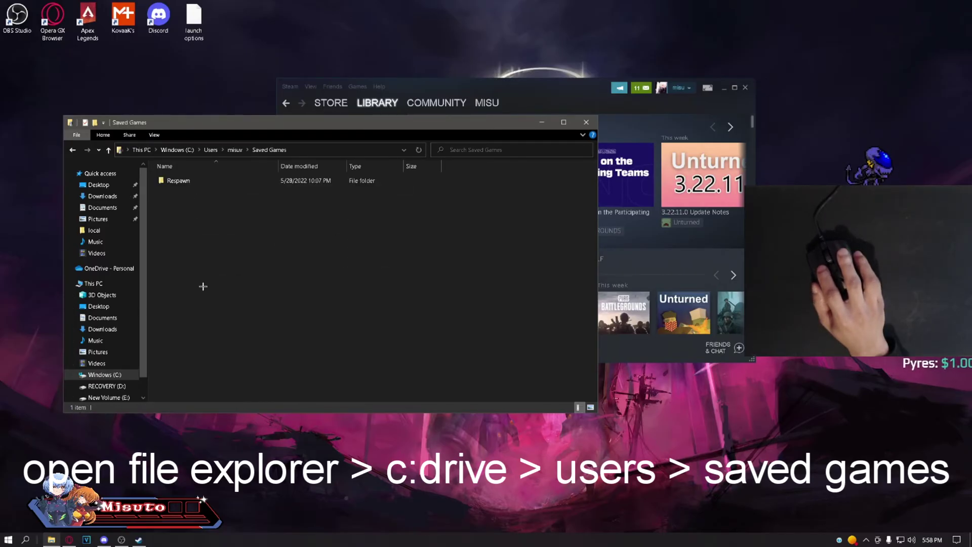
pyautogui.doubleClick(197, 180)
pyautogui.doubleClick(228, 181)
pyautogui.doubleClick(228, 183)
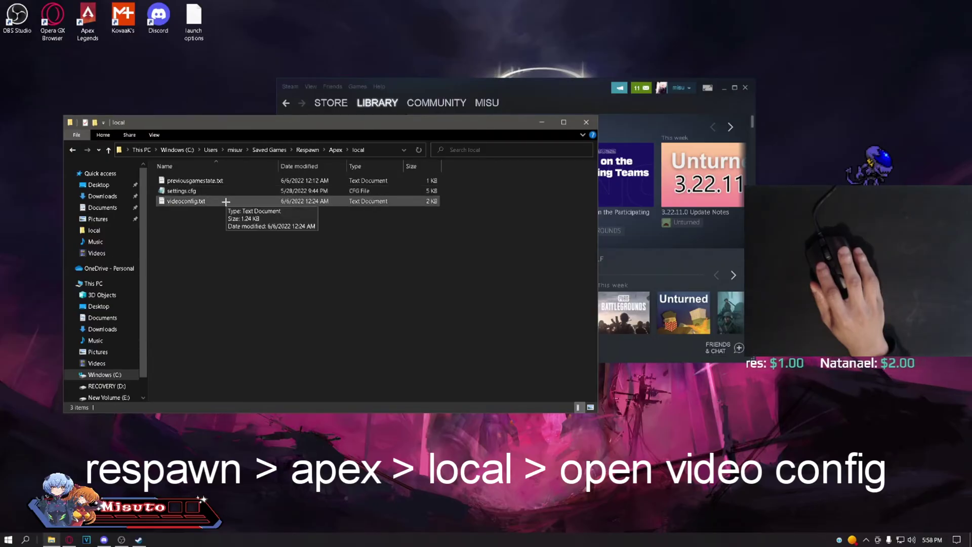
pyautogui.doubleClick(225, 202)
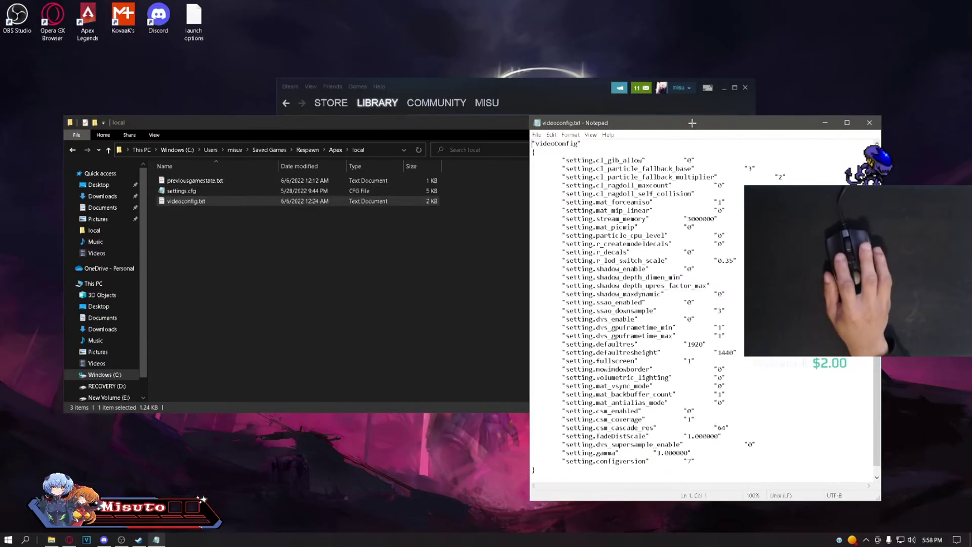
# Review videoconfig.txt with its 1920x1440 default resolution and close the Notepad window
pyautogui.moveTo(607, 122); pyautogui.dragTo(355, 111)
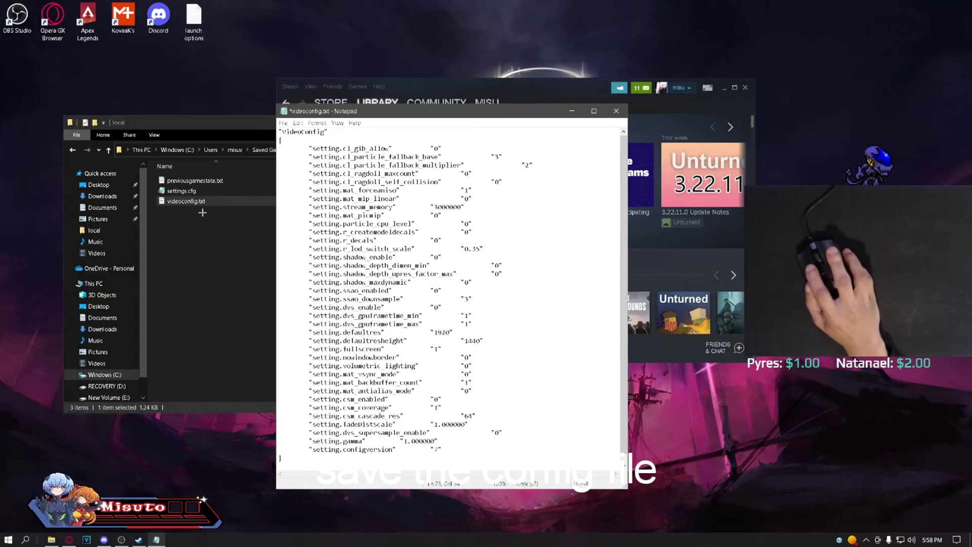
pyautogui.click(613, 111)
# Save the videoconfig.txt changes and bring up the file's properties from the local folder
pyautogui.click(462, 284)
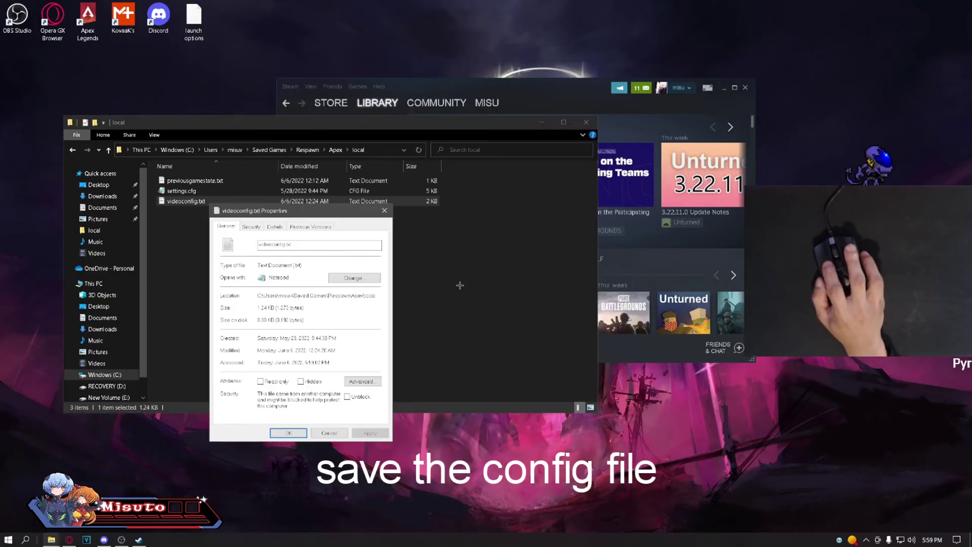
pyautogui.click(385, 212)
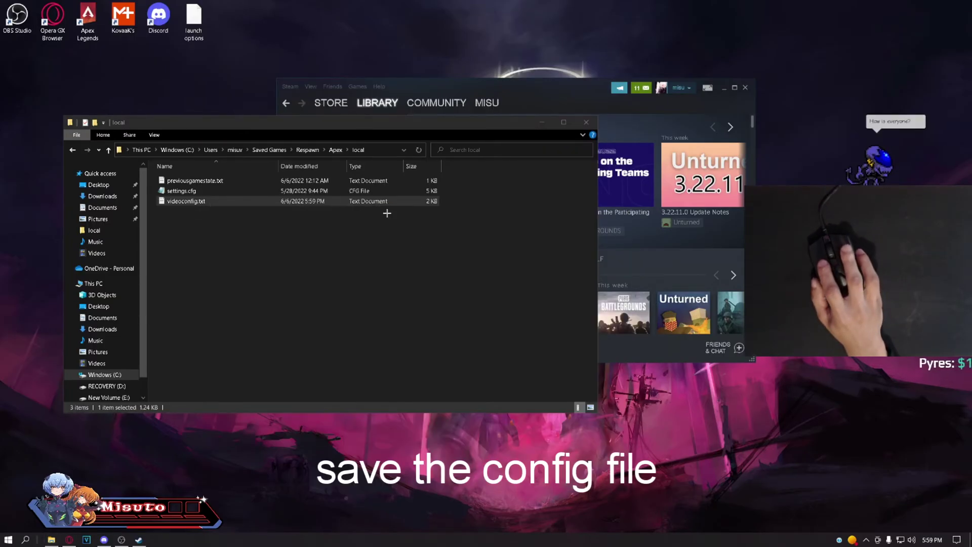
pyautogui.rightClick(196, 202)
pyautogui.click(246, 390)
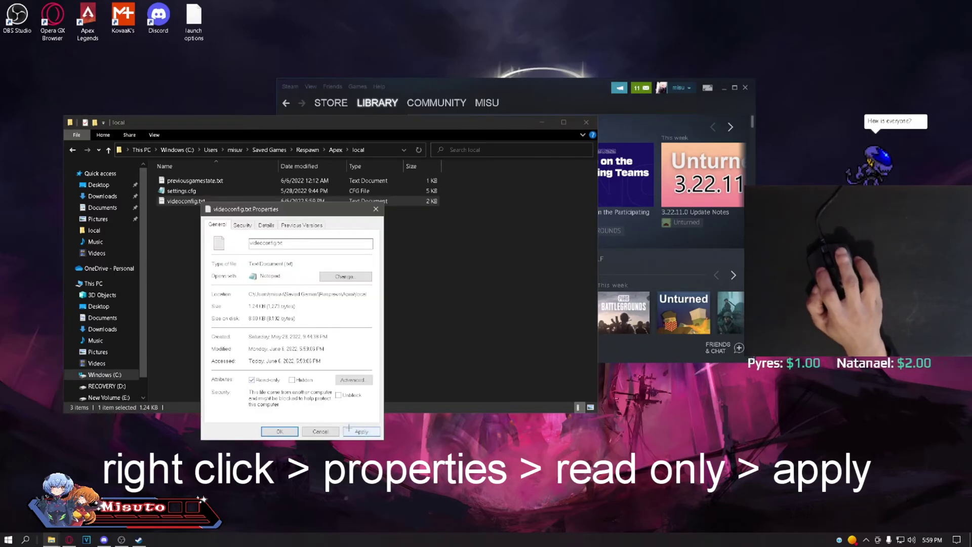
# Mark videoconfig.txt as read-only, apply it, and close the local folder window
pyautogui.click(252, 379)
pyautogui.click(360, 431)
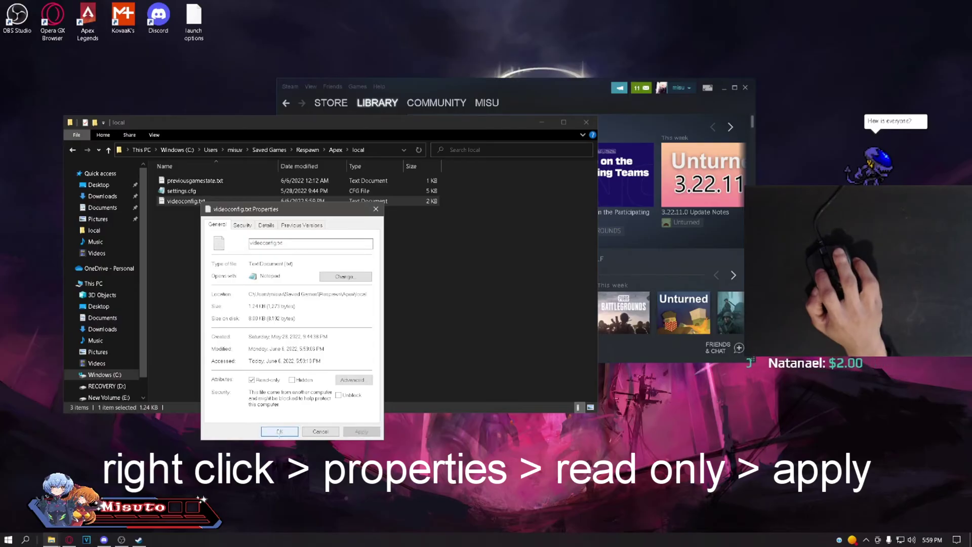
pyautogui.click(278, 431)
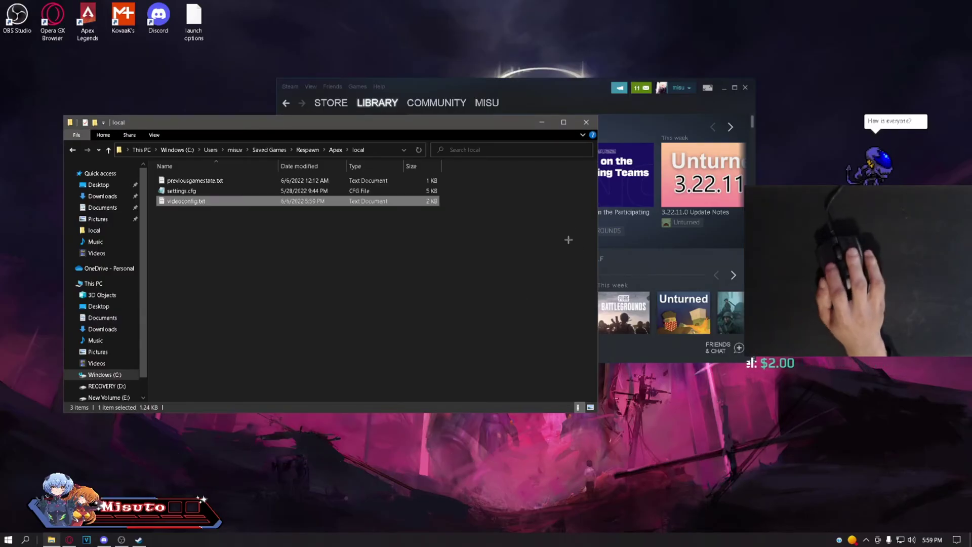
pyautogui.click(586, 122)
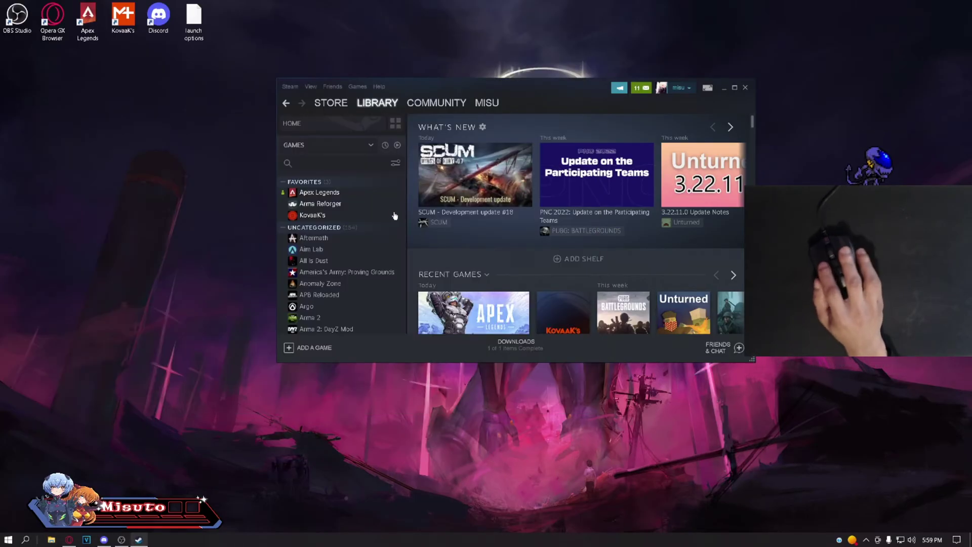
# Launch Apex Legends from its Steam library page with Play
pyautogui.click(346, 195)
pyautogui.click(437, 241)
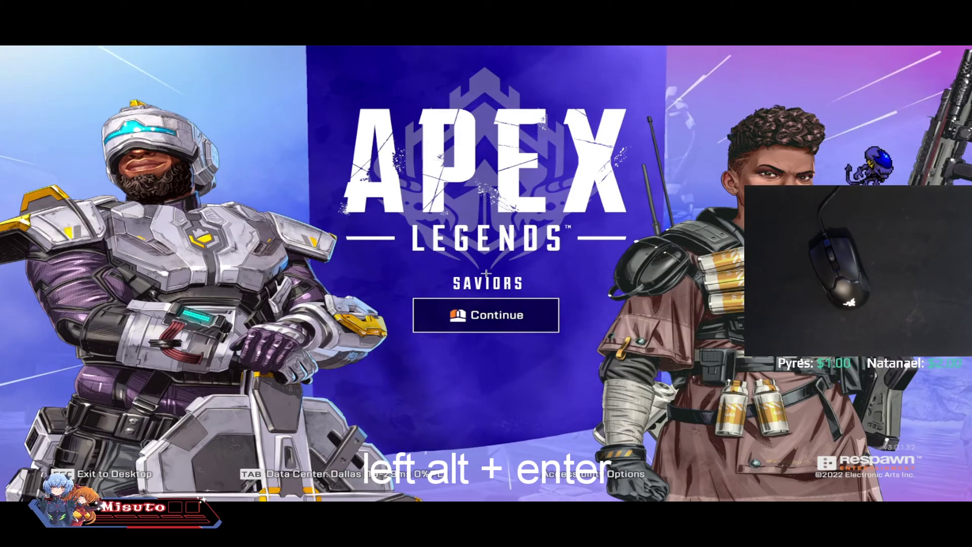
# Switch Apex Legends to windowed mode with Alt+Enter, continue past the title screen and dismiss the news popup
pyautogui.hotkey('alt', 'Return')
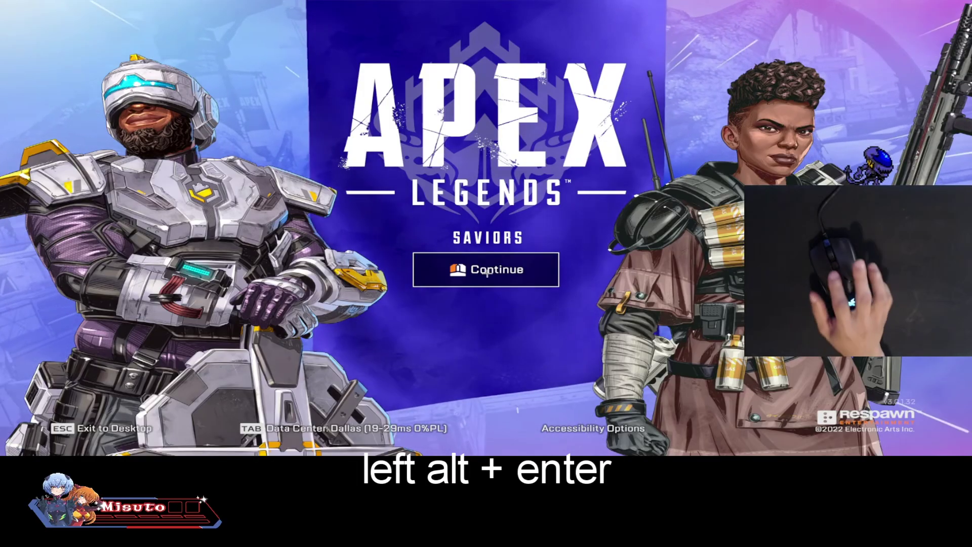
pyautogui.click(487, 272)
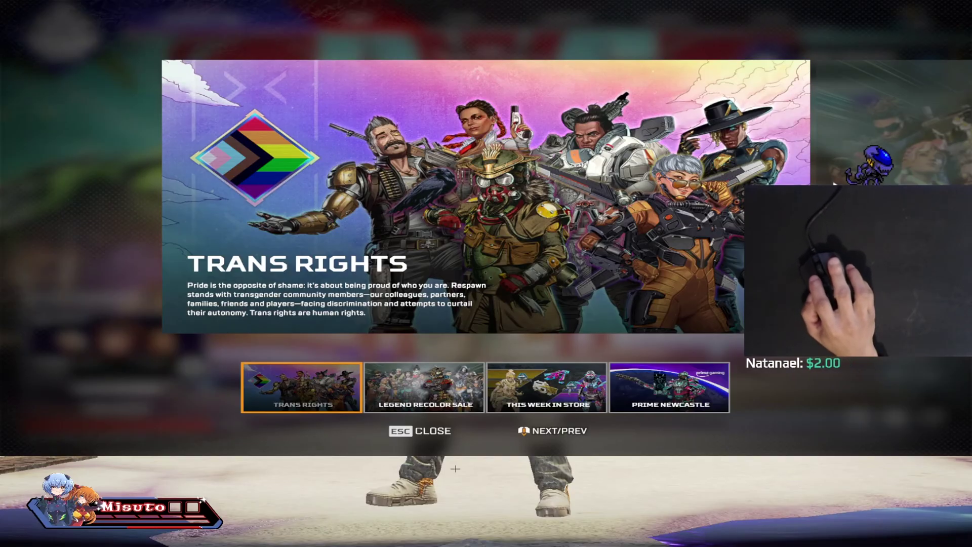
pyautogui.press('Escape')
# Show the in-game video settings confirming 1920x1440 full screen at 4:3 aspect ratio
pyautogui.click(933, 417)
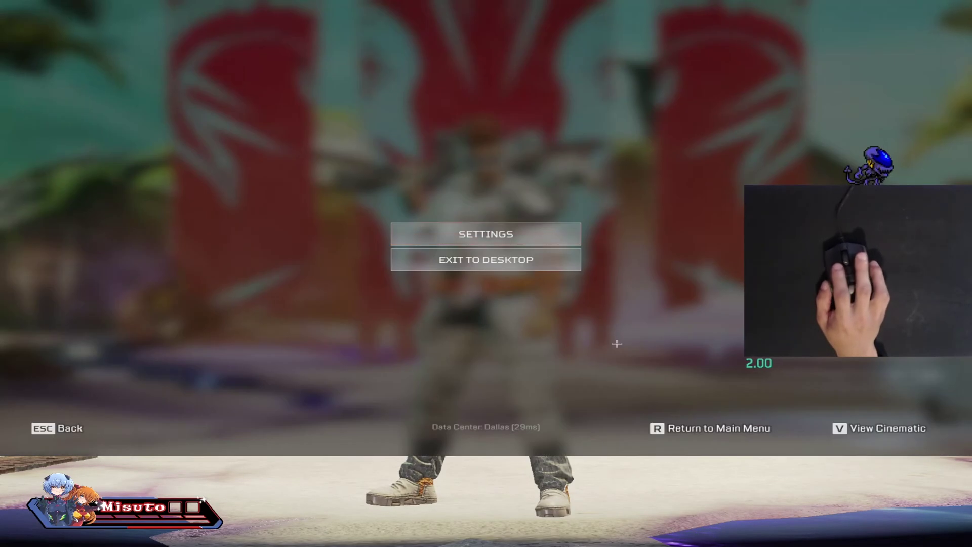
pyautogui.click(487, 234)
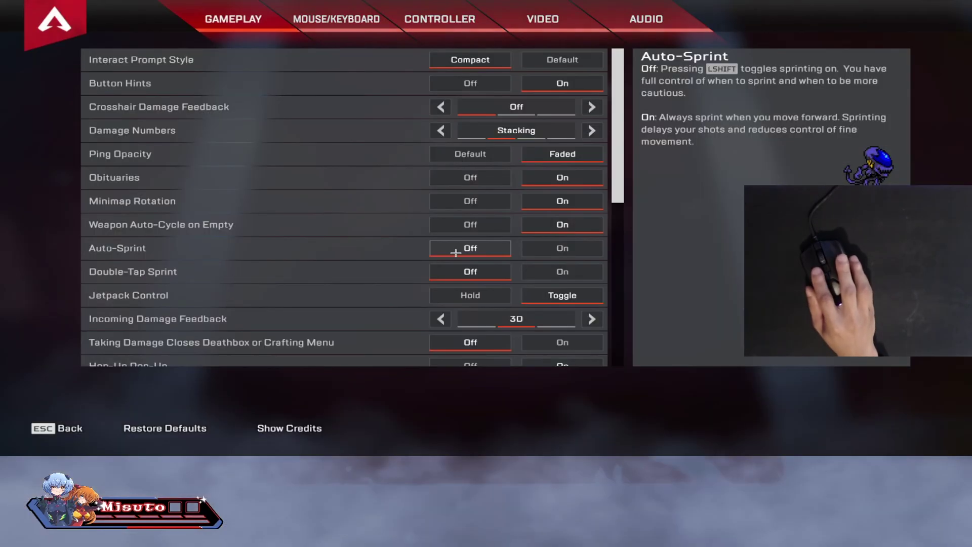
pyautogui.click(543, 19)
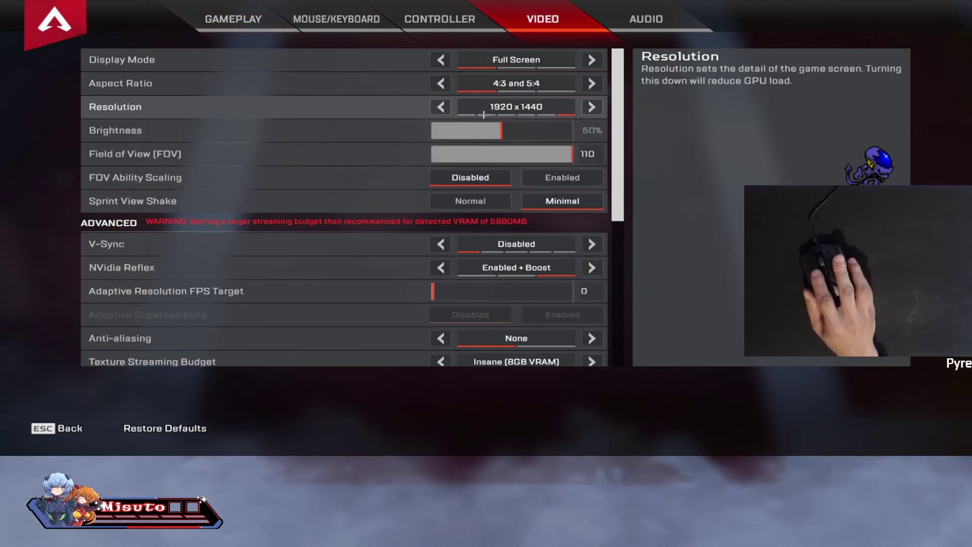